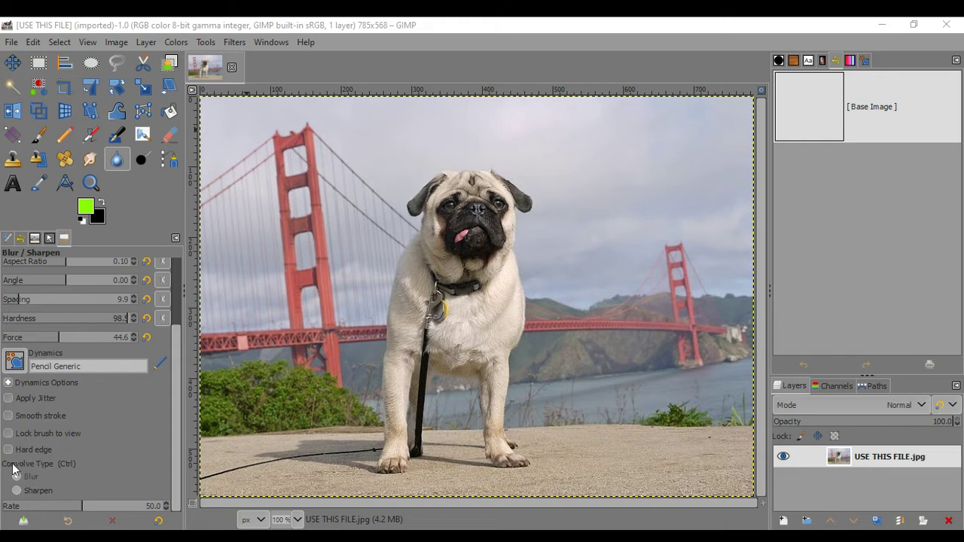
Set the brush spacing to 10.8 and size to 248, and blur the lower bridge, bushes and ground beside the dog.
left_click(24, 496)
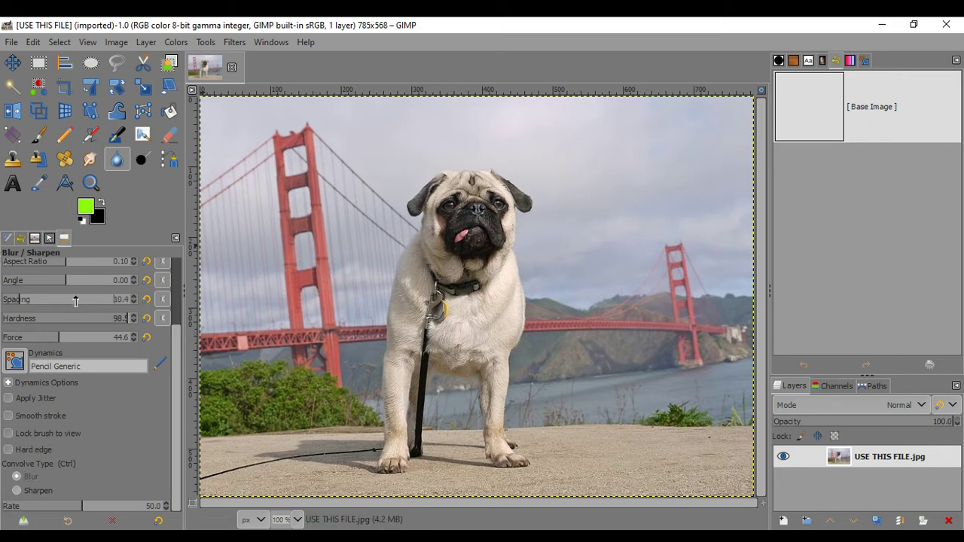
scroll(172, 344, "up", 3)
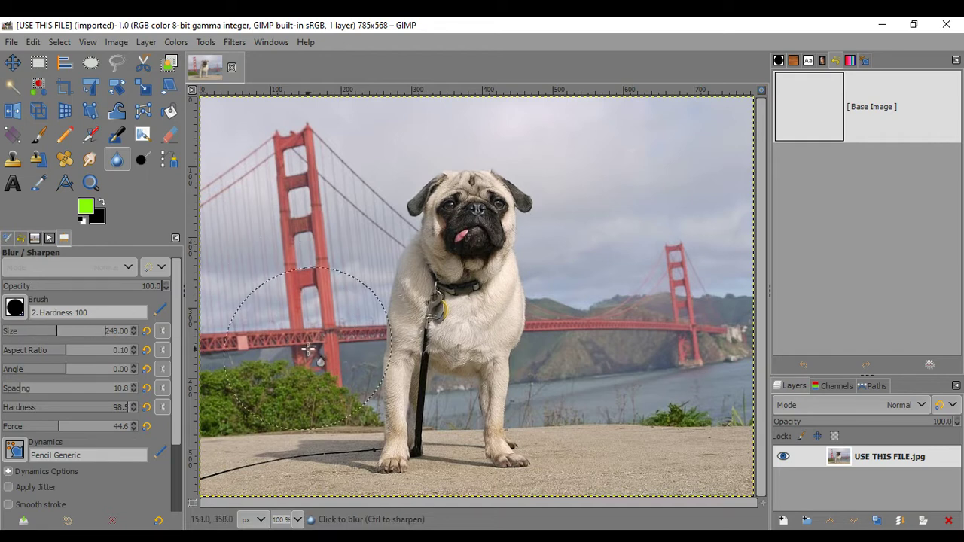
left_click(299, 315)
left_click(299, 316)
left_click(297, 318)
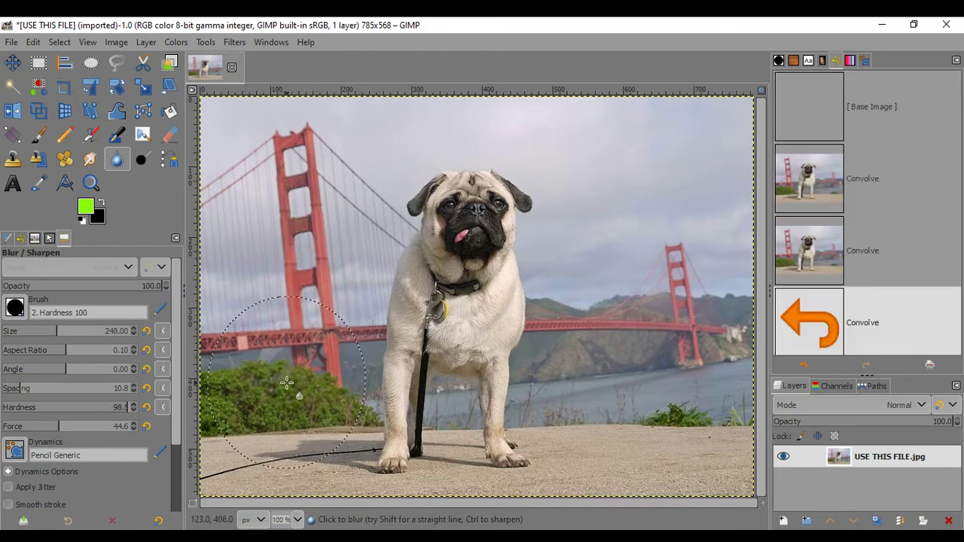
left_click(295, 319)
left_click(290, 332)
left_click(279, 353)
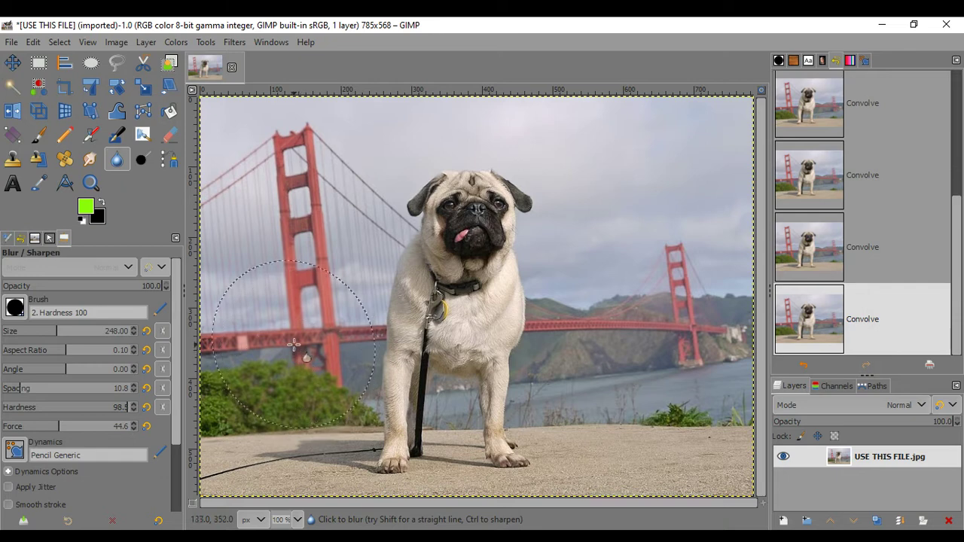
left_click(260, 380)
left_click(243, 406)
left_click(306, 438)
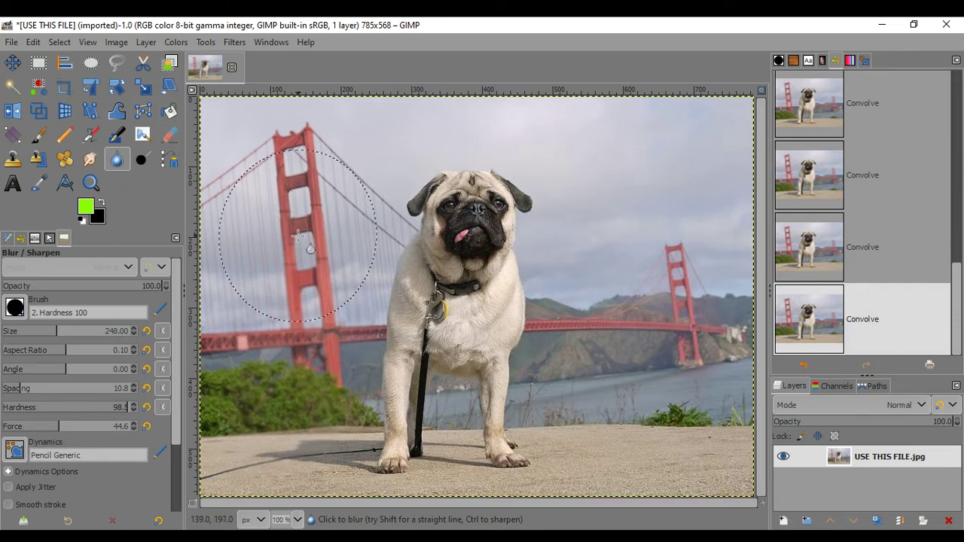
Blur the upper part of the near bridge tower and its cables.
left_click(313, 197)
left_click(299, 183)
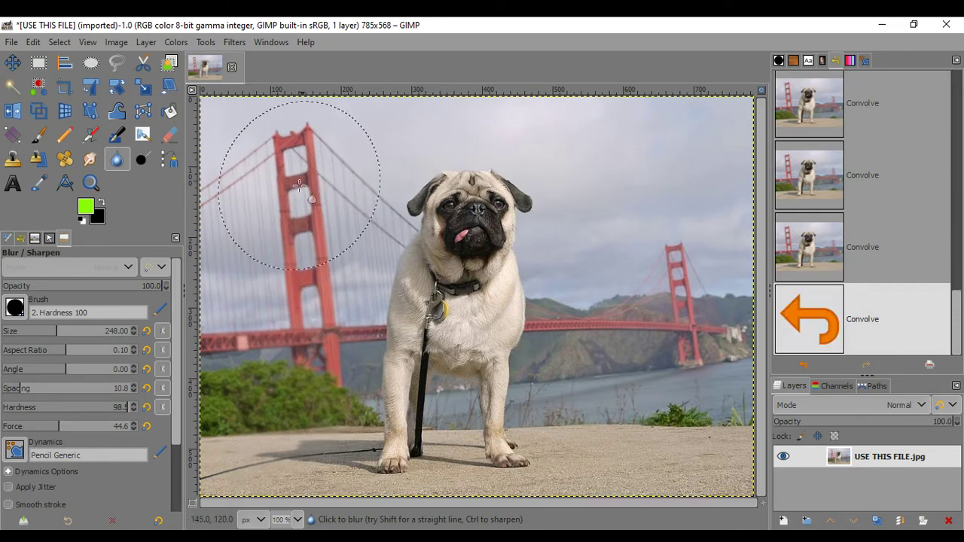
left_click(260, 192)
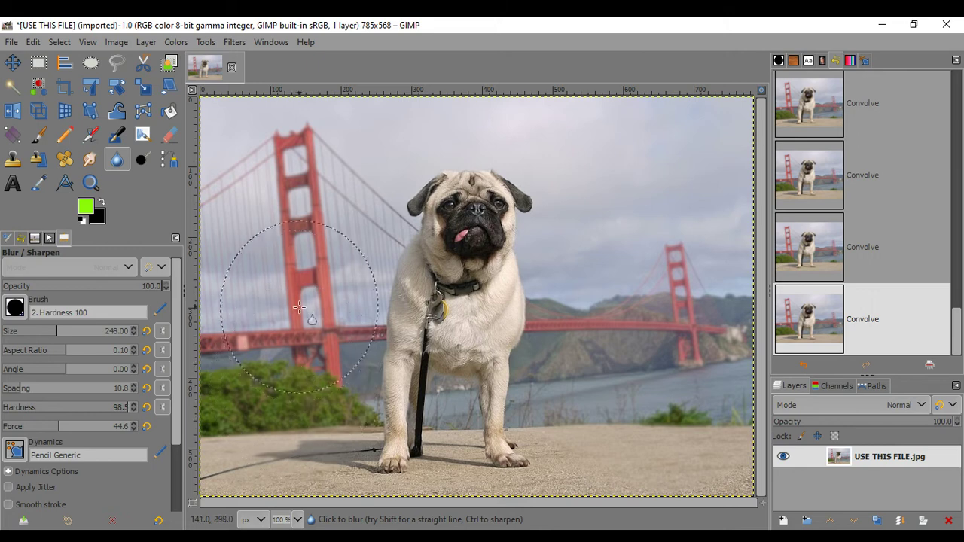
Raise the blur rate to 75.8 and blur the bushes, the water, the far bridge tower and the sky around the dog.
scroll(104, 413, "down", 4)
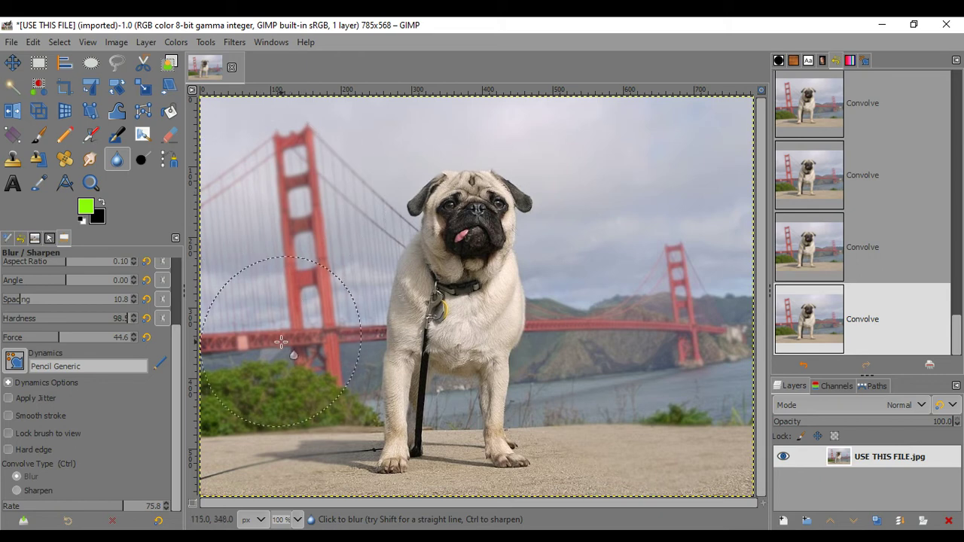
left_click(260, 410)
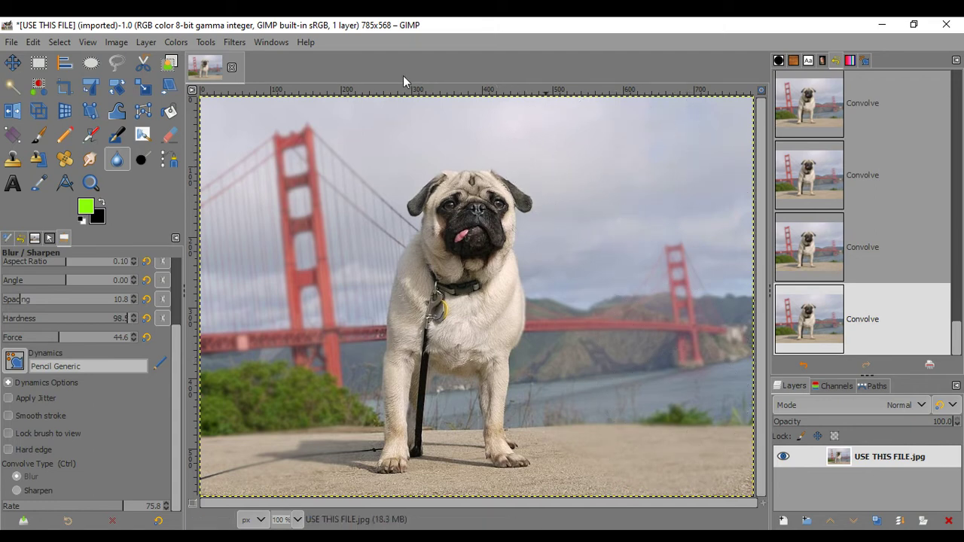
left_click_drag(381, 90, 378, 99)
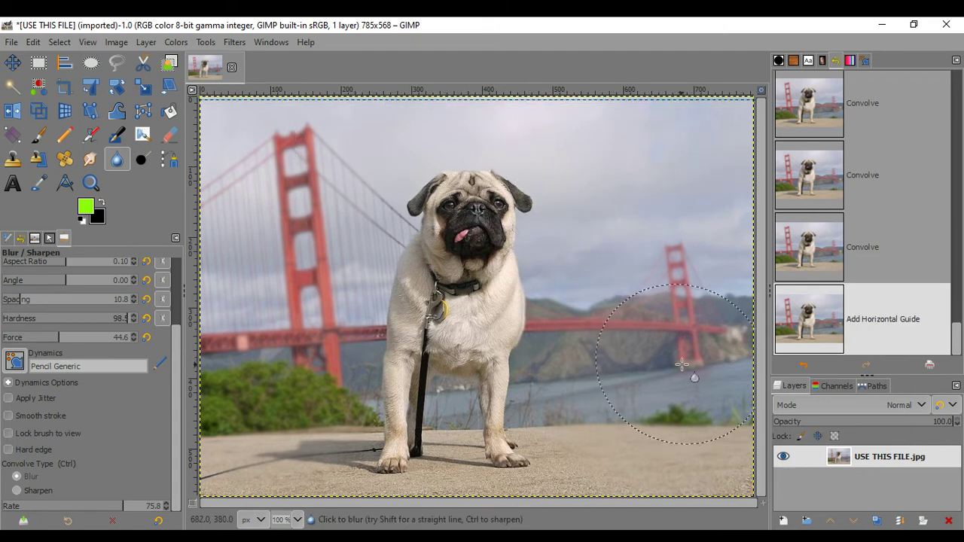
mouse_move(617, 398)
left_mouse_down()
mouse_move(668, 389)
mouse_move(695, 329)
mouse_move(679, 172)
mouse_move(716, 161)
left_mouse_up()
left_click_drag(619, 140, 710, 150)
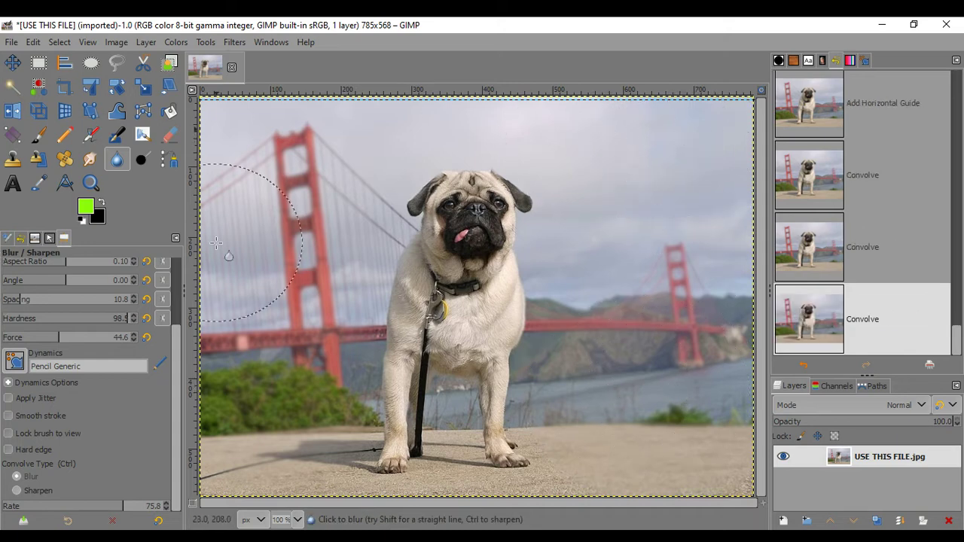
Reduce the brush size to 102 and blur the sky just above the dog's head.
scroll(99, 290, "up", 4)
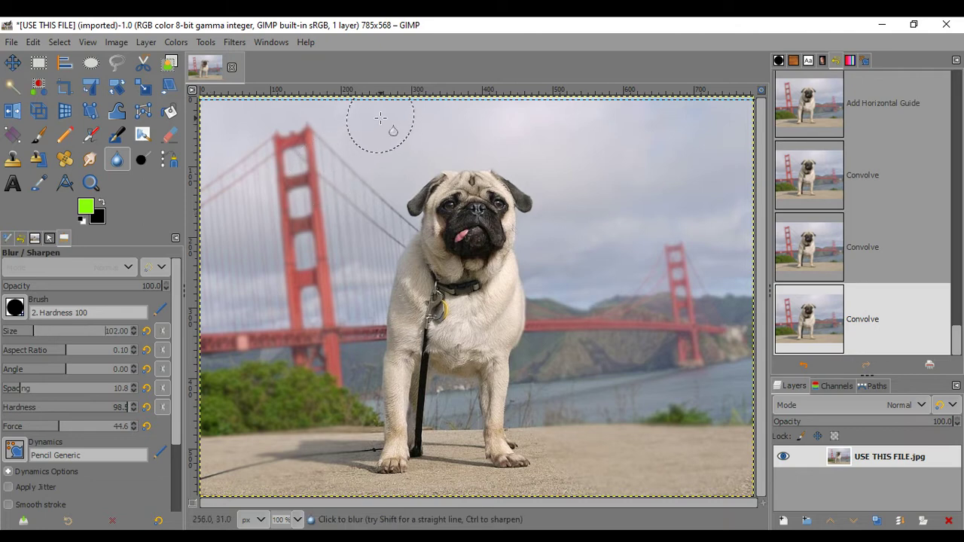
left_click(428, 134)
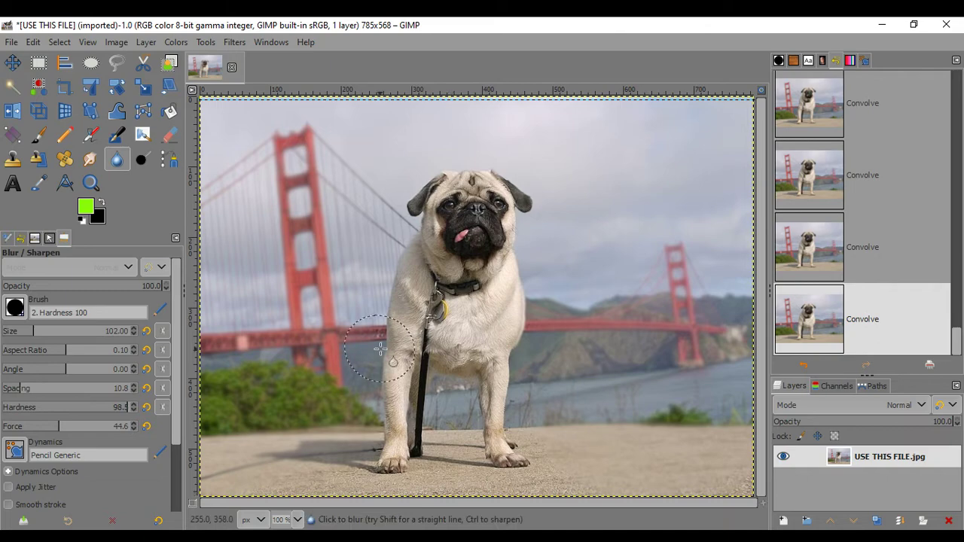
Reduce the brush size to 69, blur the ground beside the dog's paws, and undo and redo the last stroke to compare.
scroll(375, 406, "up", 2, "ctrl")
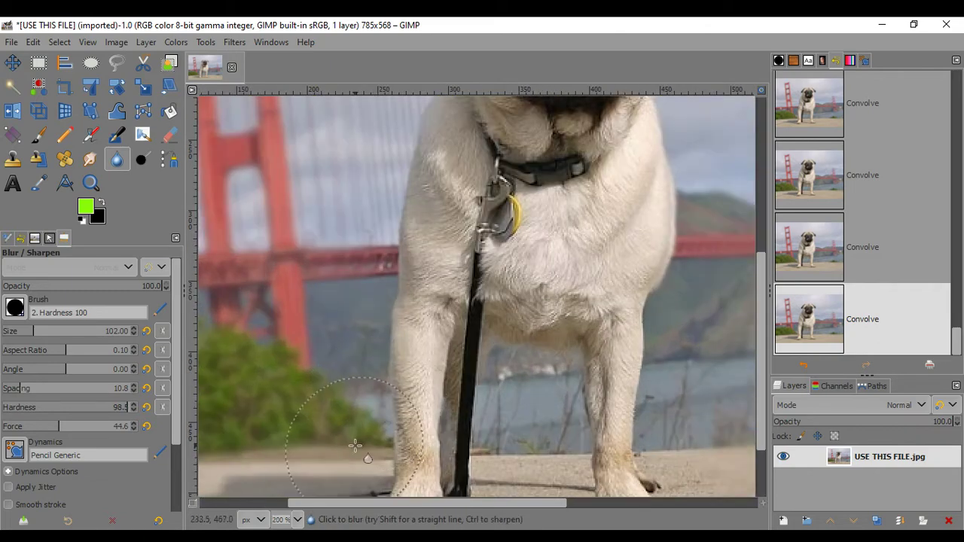
scroll(353, 448, "down", 3)
left_click_drag(286, 429, 260, 421)
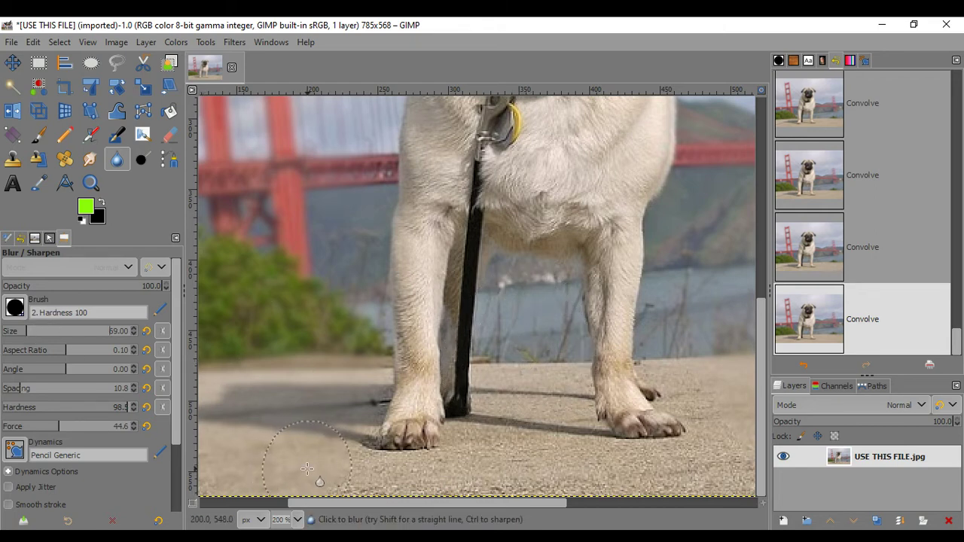
key("ctrl+z")
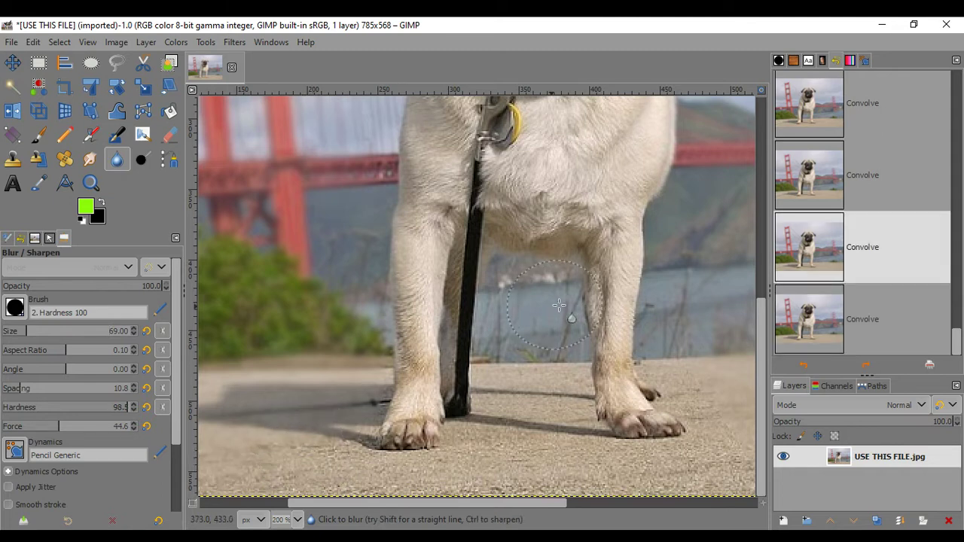
key("ctrl+y")
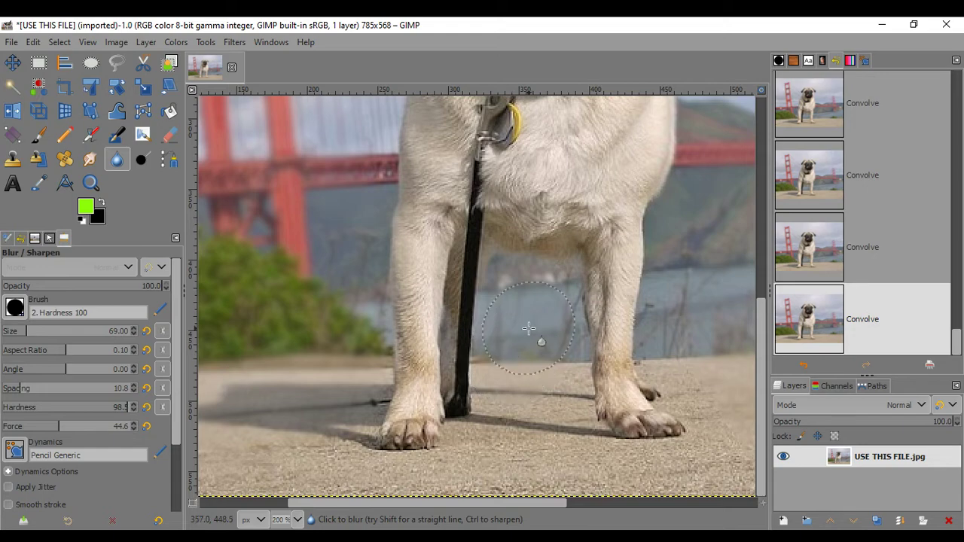
Blur the water and grass between the dog's front legs and check the background along its outline.
mouse_move(528, 328)
left_mouse_down()
mouse_move(530, 369)
mouse_move(535, 311)
mouse_move(548, 354)
mouse_move(567, 317)
left_mouse_up()
scroll(696, 304, "up", 5)
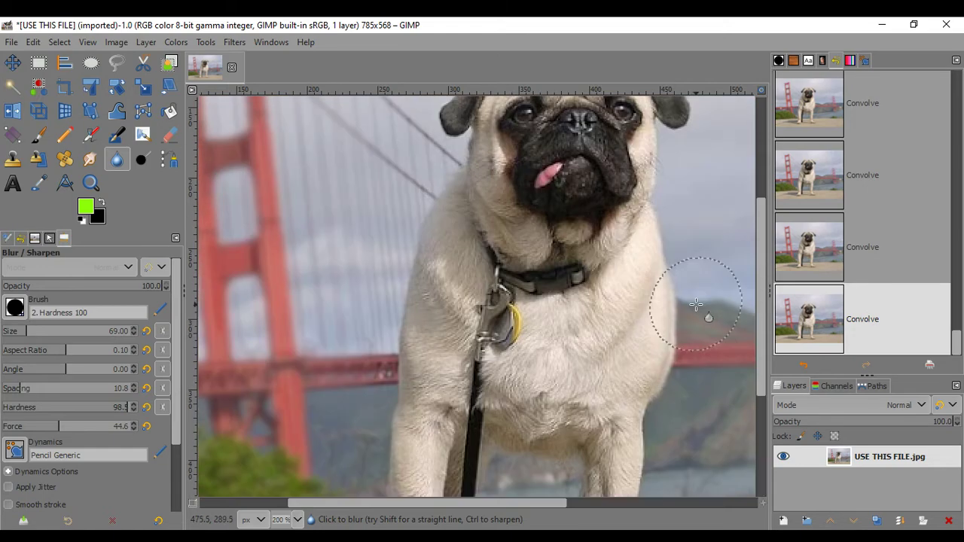
scroll(696, 304, "down", 5)
scroll(476, 174, "up", 10)
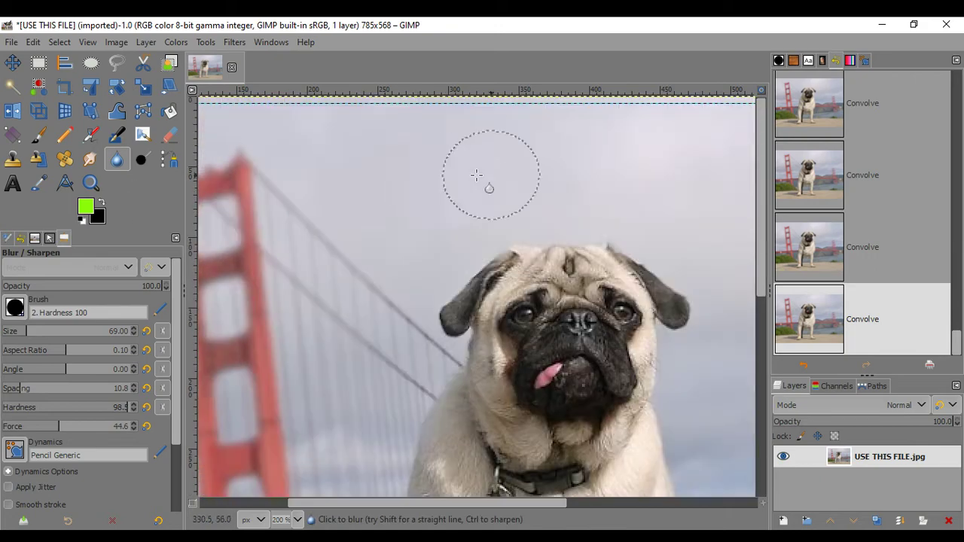
scroll(518, 207, "down", 10)
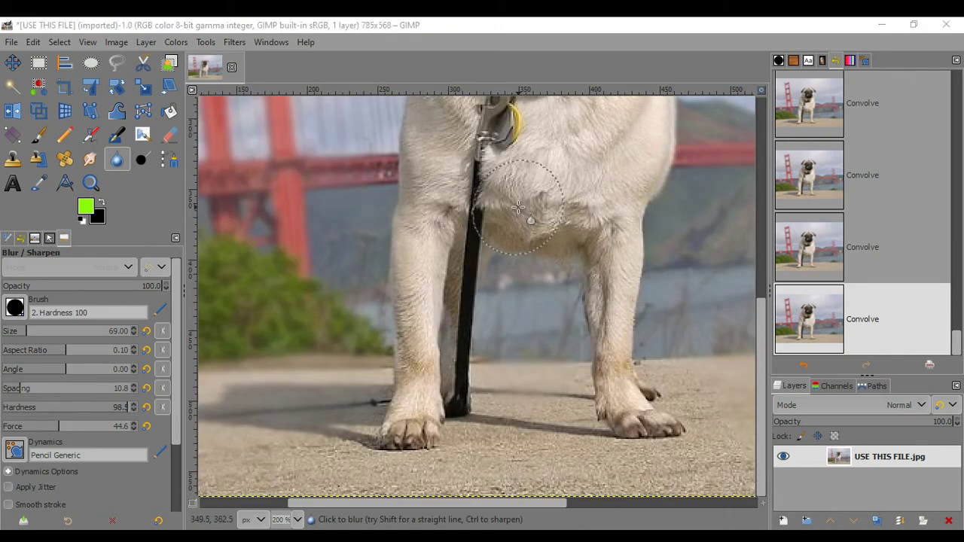
scroll(527, 181, "down", 1)
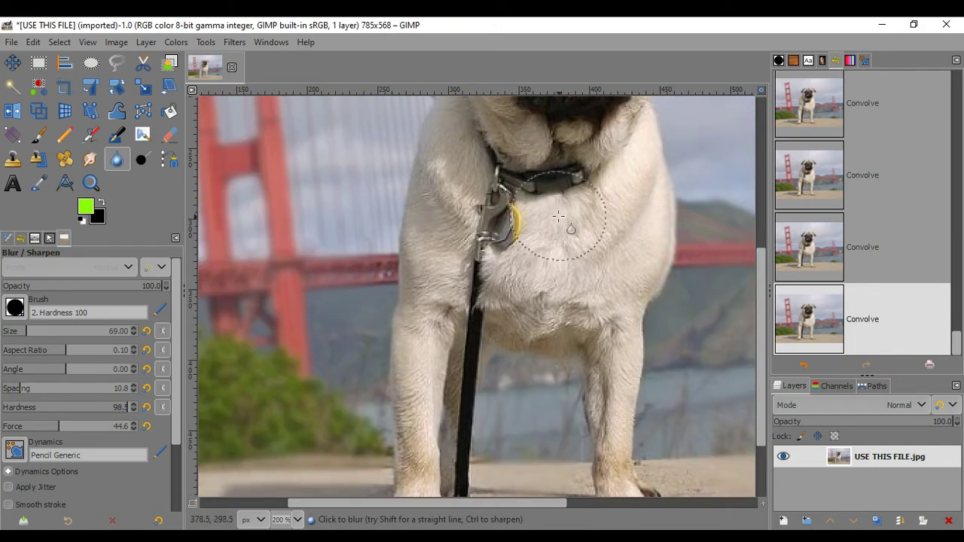
scroll(547, 223, "up", 1)
scroll(547, 223, "down", 2)
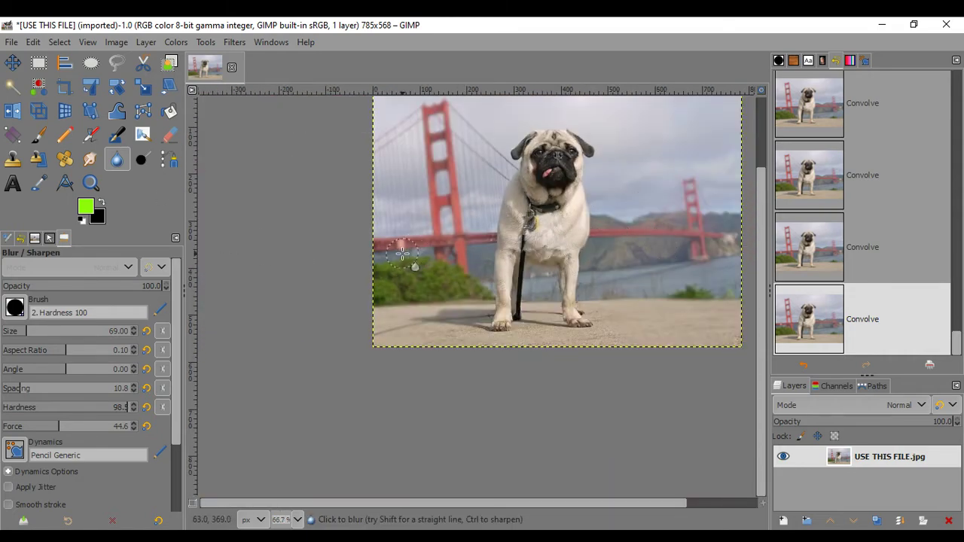
Raise the blur rate to 88.5 and blur the bushes and bridge deck at the photo's edge.
scroll(75, 468, "down", 3)
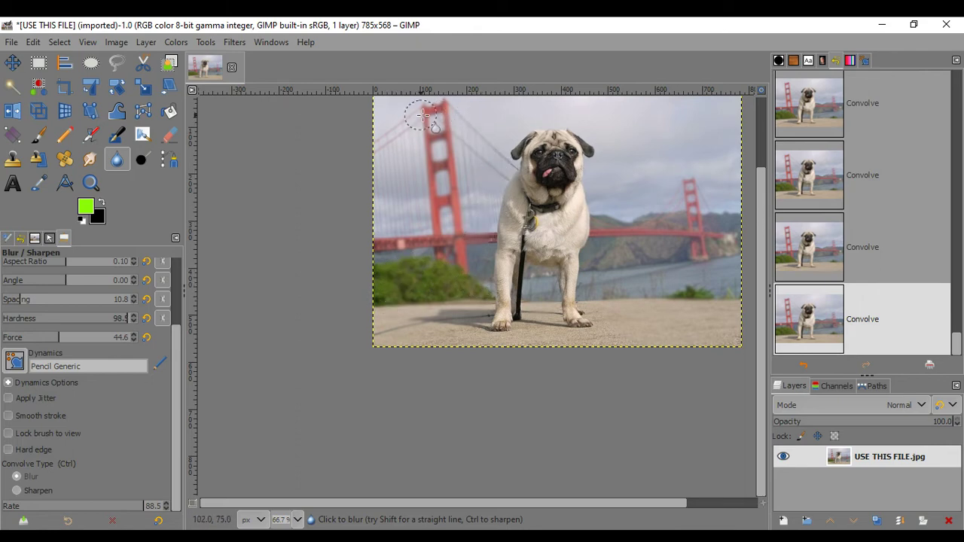
left_click_drag(376, 270, 398, 250)
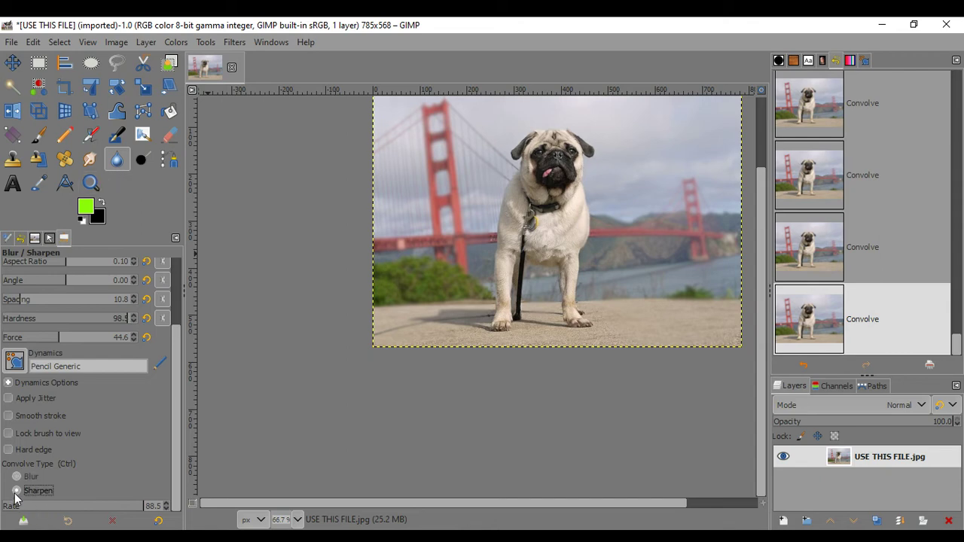
Switch the convolve type to Sharpen at a rate of 48.5 and sharpen the dog's face, chest and legs.
left_click(77, 510)
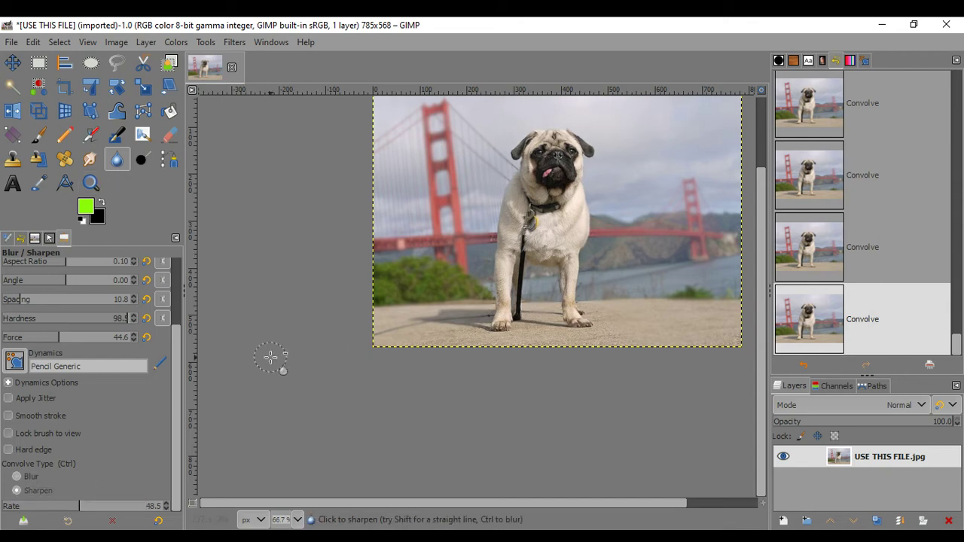
mouse_move(572, 203)
left_mouse_down()
mouse_move(557, 160)
mouse_move(527, 151)
mouse_move(568, 150)
mouse_move(556, 159)
left_mouse_up()
left_click_drag(522, 203, 492, 300)
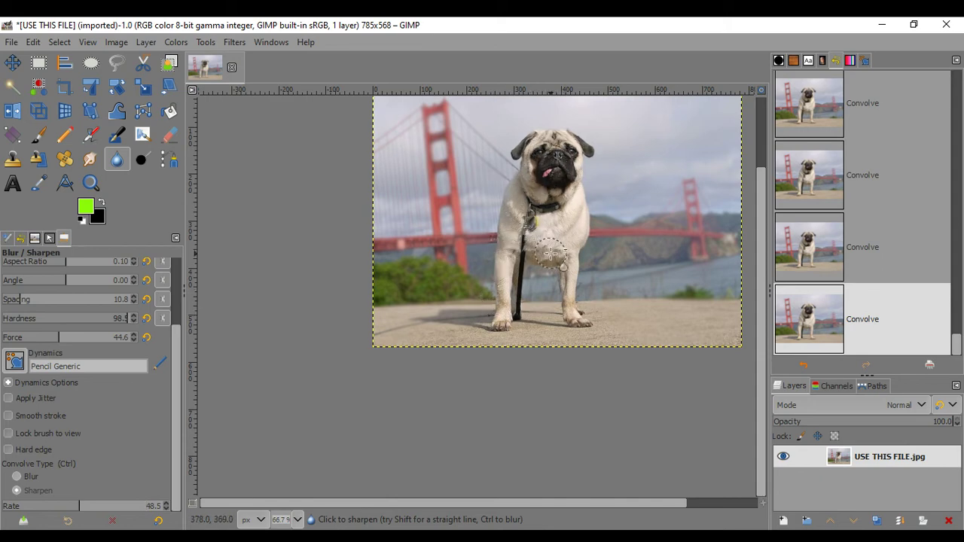
left_click_drag(564, 238, 562, 301)
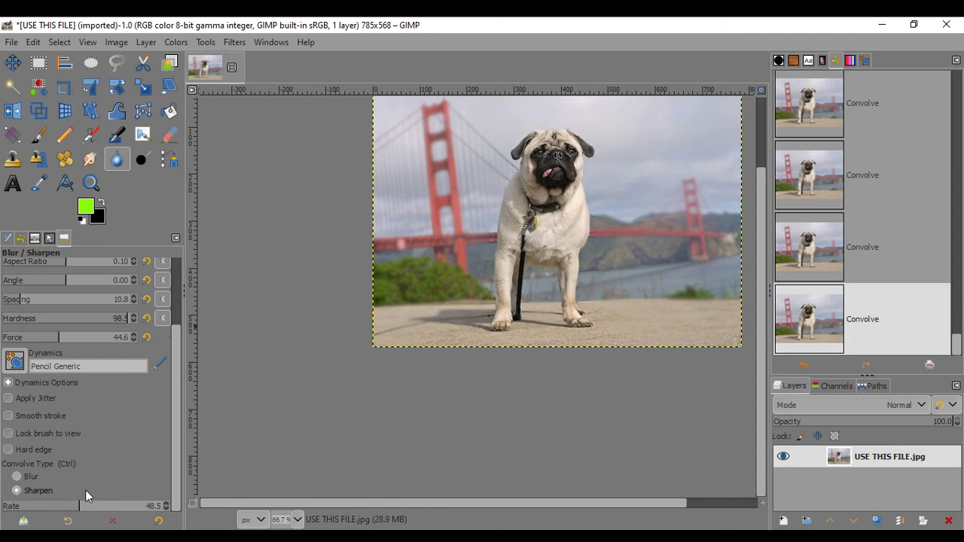
Raise the sharpen rate to 73.1, go over the dog's head, chest and legs again, and inspect the fur up close.
mouse_move(591, 132)
left_mouse_down()
mouse_move(563, 160)
mouse_move(561, 150)
mouse_move(561, 223)
left_mouse_up()
left_click_drag(563, 274, 573, 324)
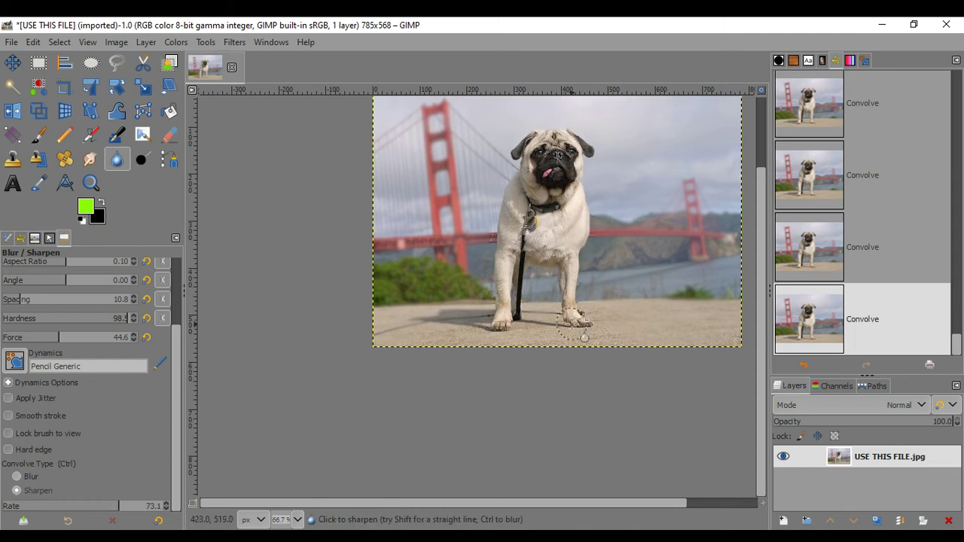
mouse_move(527, 197)
left_mouse_down()
mouse_move(499, 320)
mouse_move(574, 161)
mouse_move(569, 151)
mouse_move(585, 147)
mouse_move(525, 155)
mouse_move(484, 204)
mouse_move(543, 181)
mouse_move(565, 248)
mouse_move(574, 222)
mouse_move(589, 252)
mouse_move(576, 211)
mouse_move(551, 237)
mouse_move(558, 249)
mouse_move(566, 226)
mouse_move(579, 230)
mouse_move(571, 272)
mouse_move(565, 239)
mouse_move(577, 283)
mouse_move(589, 284)
left_mouse_up()
scroll(589, 250, "up", 3, "ctrl")
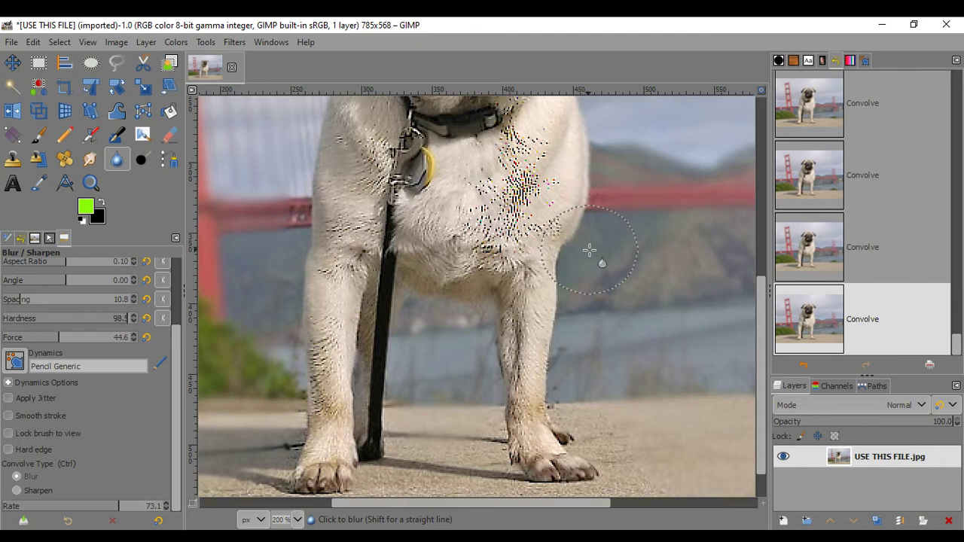
scroll(589, 250, "down", 3, "ctrl")
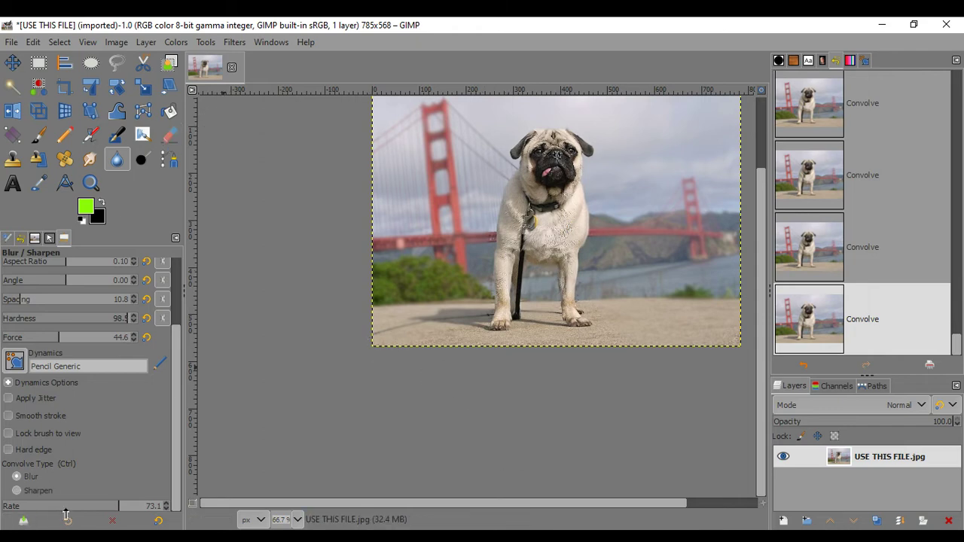
Undo the latest sharpening strokes on the dog and look back through the undo history.
key("ctrl+z")
key("ctrl+z")
key("ctrl+z")
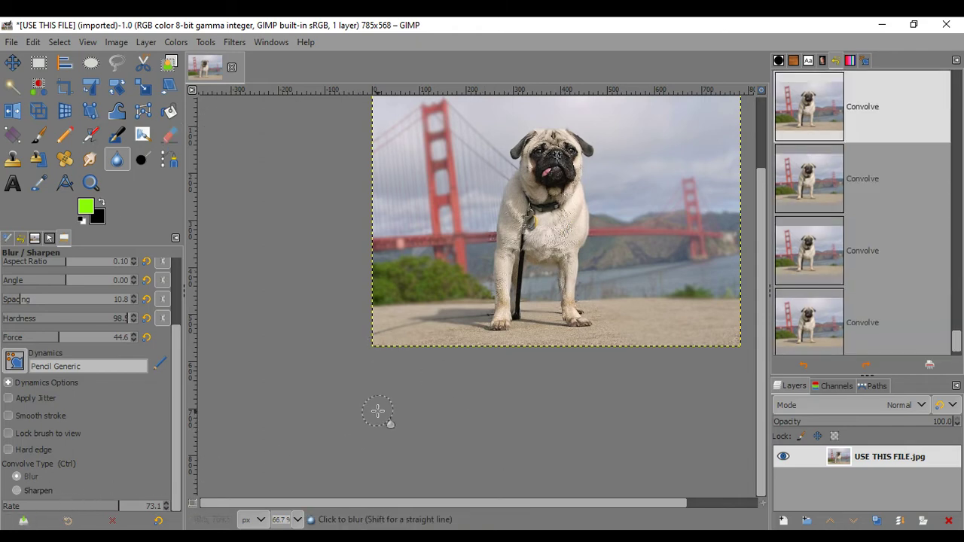
key("ctrl+z")
key("ctrl+z")
key("ctrl+z")
key("ctrl+z")
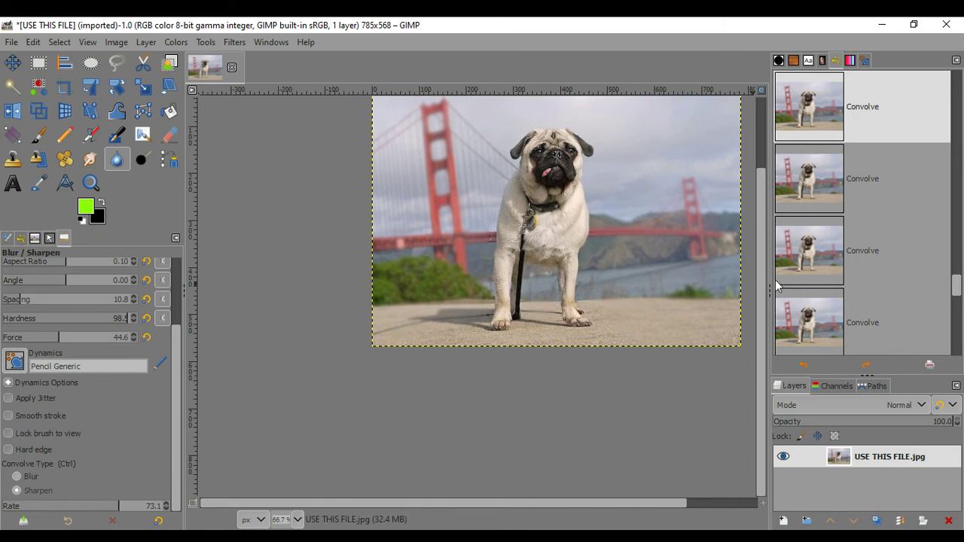
scroll(848, 215, "up", 3)
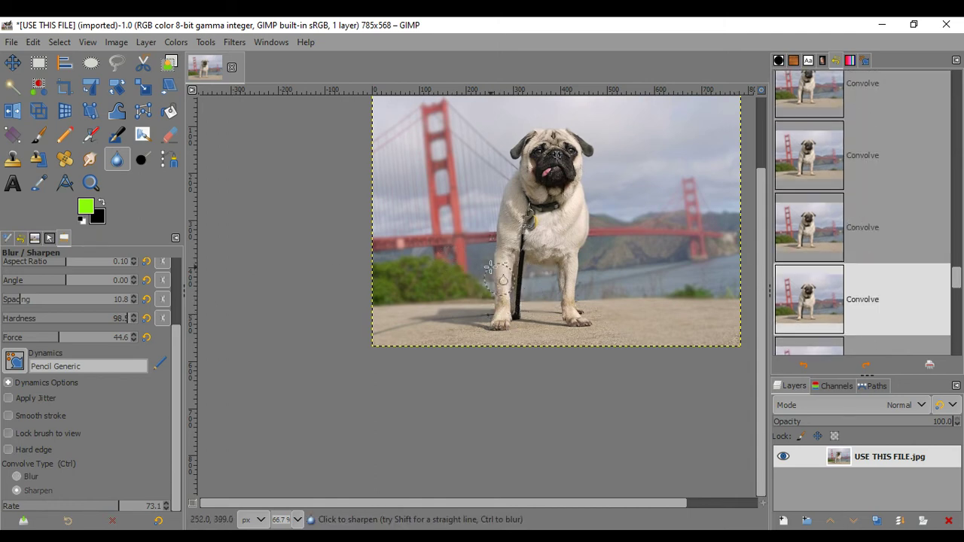
Sharpen the dog's face, front paws and the nearby ground at the 73.1 rate.
left_click_drag(561, 155, 551, 145)
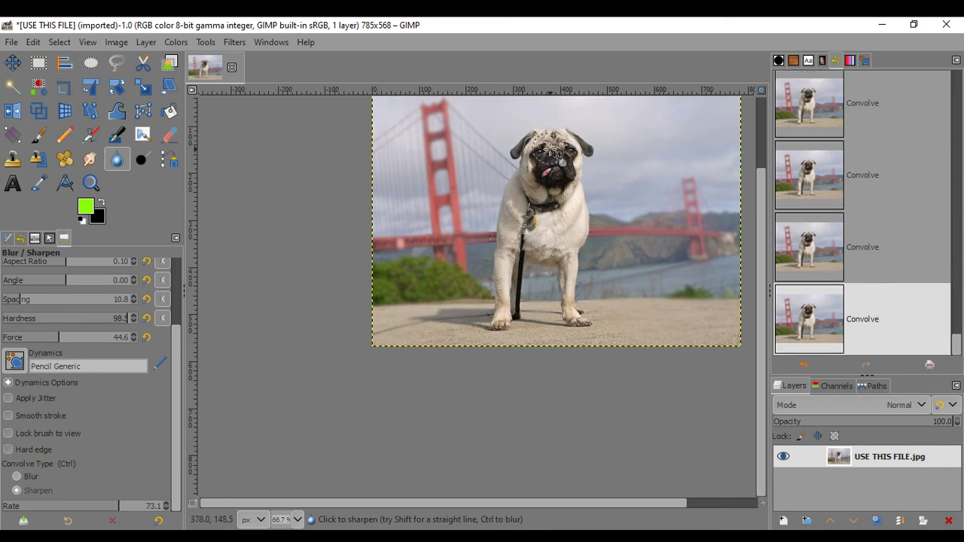
mouse_move(570, 312)
left_mouse_down()
mouse_move(598, 341)
mouse_move(747, 327)
mouse_move(635, 335)
mouse_move(611, 330)
mouse_move(722, 327)
mouse_move(259, 325)
mouse_move(416, 328)
left_mouse_up()
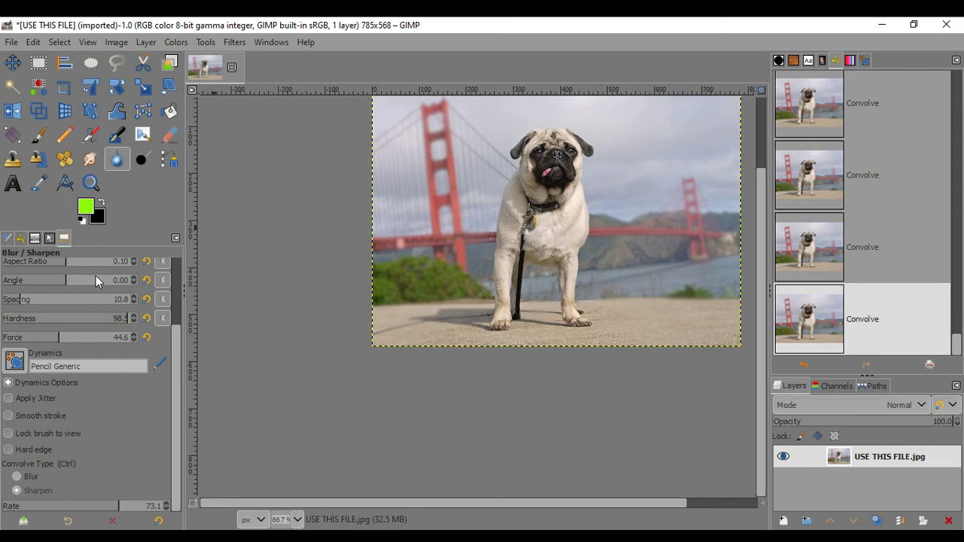
scroll(96, 276, "up", 5)
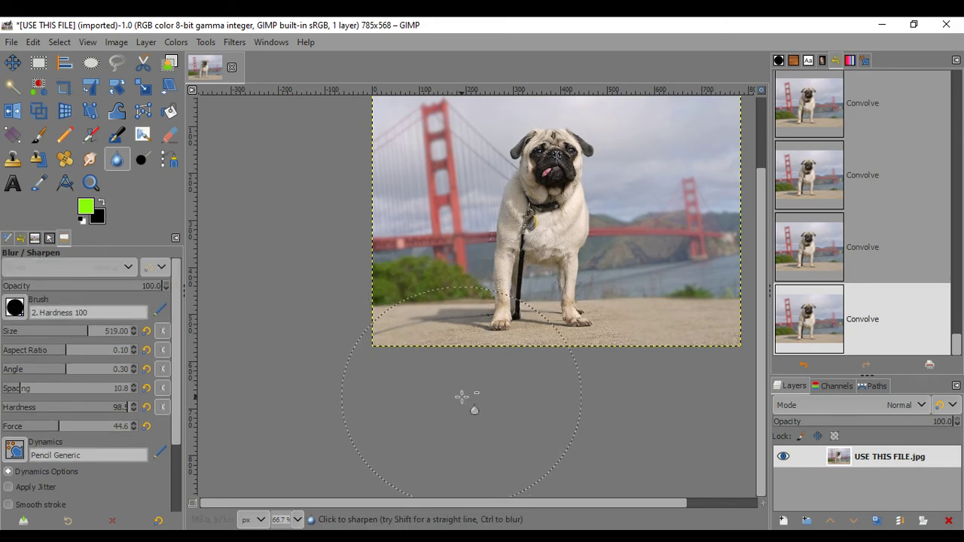
mouse_move(613, 377)
left_mouse_down()
mouse_move(582, 351)
mouse_move(543, 309)
mouse_move(533, 246)
left_mouse_up()
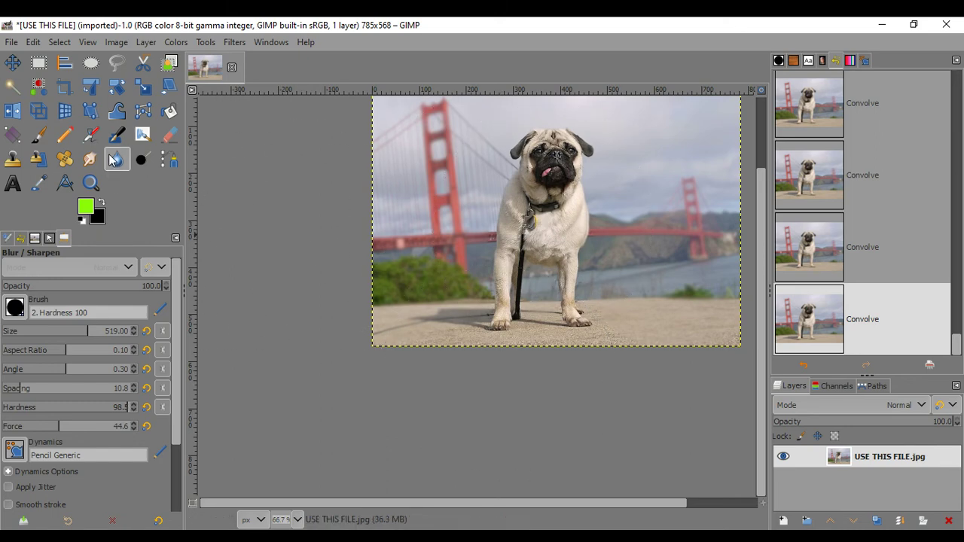
scroll(64, 469, "down", 3)
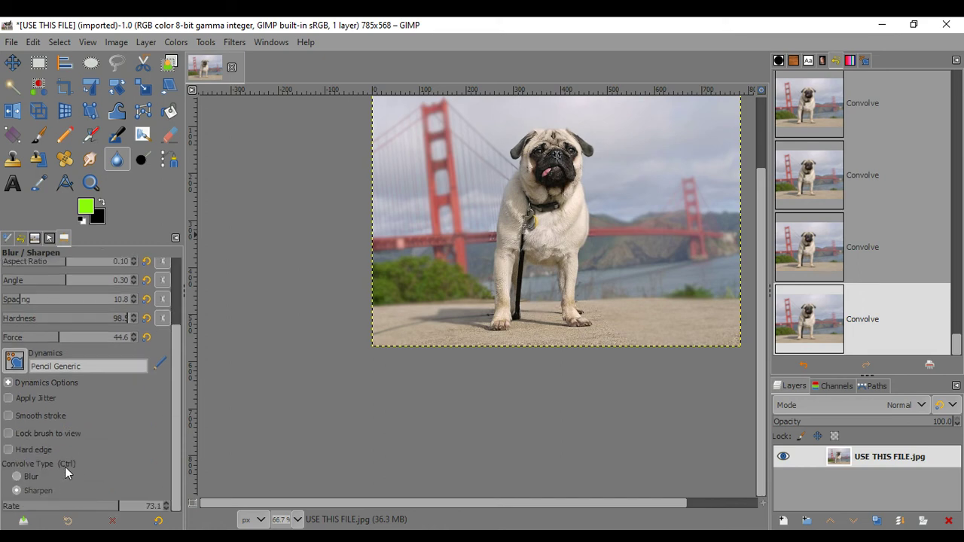
scroll(95, 450, "up", 3)
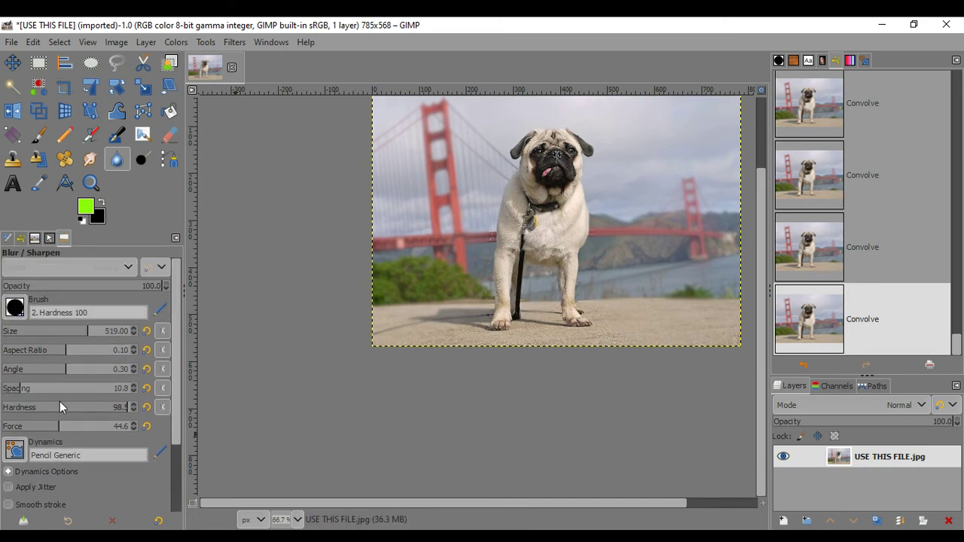
Change the sharpening brush to the softer 2. Hardness 075 and look over the remaining tool options.
left_click(15, 308)
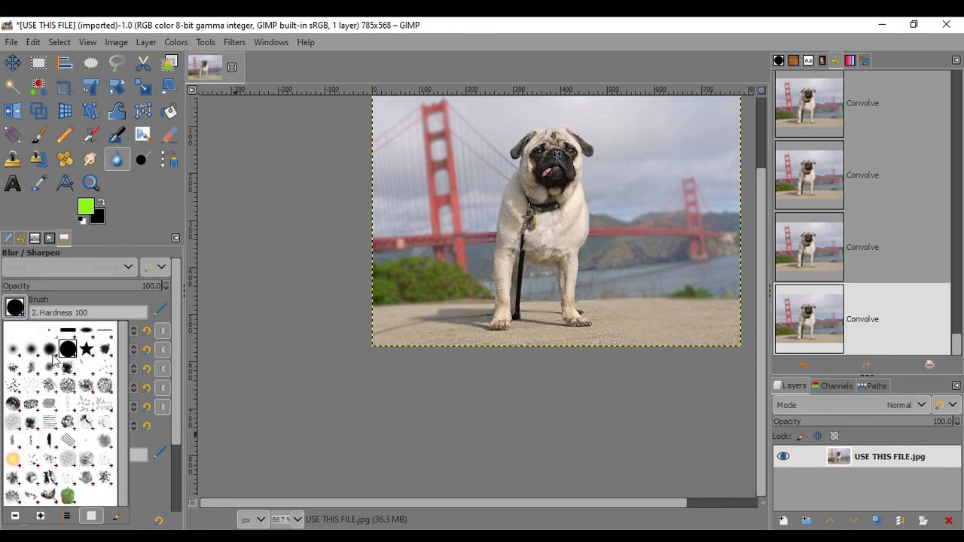
left_click(50, 350)
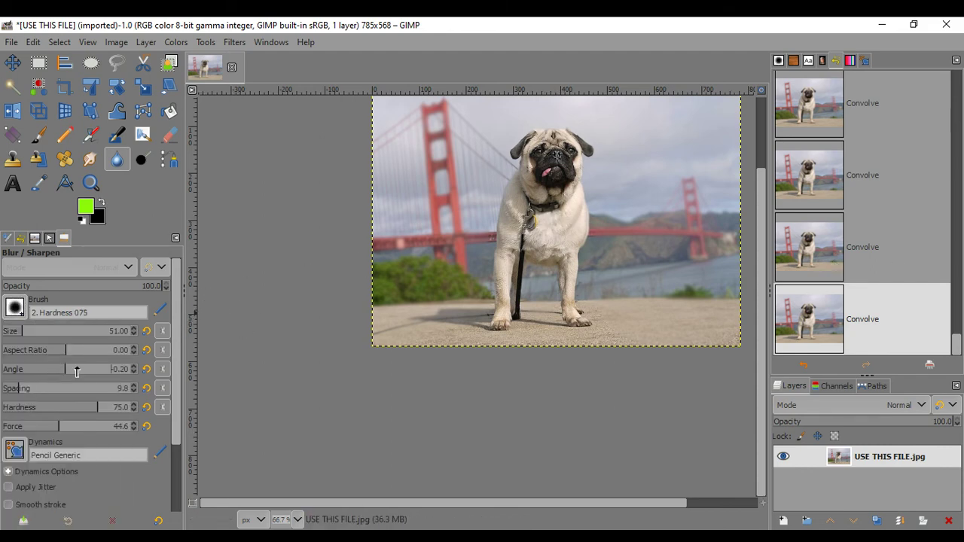
scroll(180, 298, "down", 3)
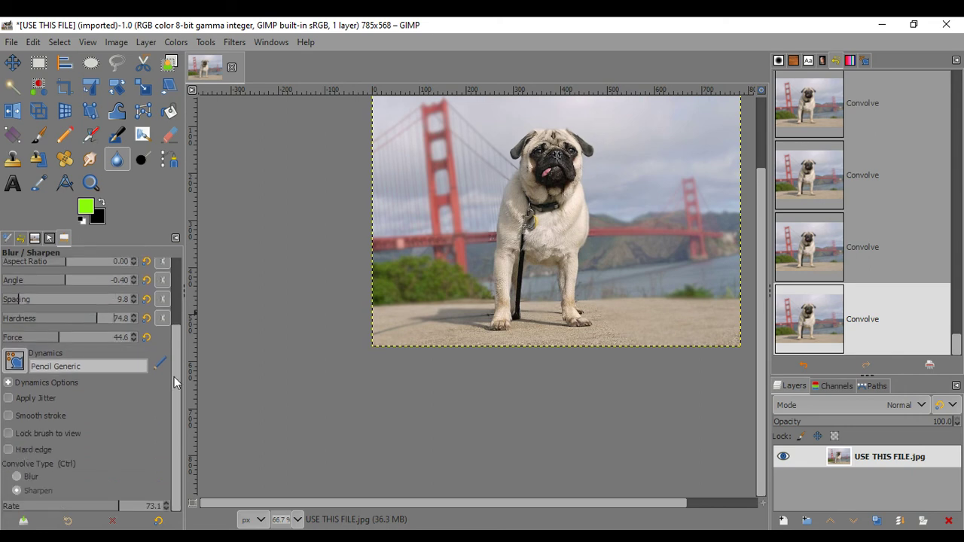
scroll(99, 327, "up", 1)
scroll(106, 347, "down", 1)
scroll(49, 430, "up", 5)
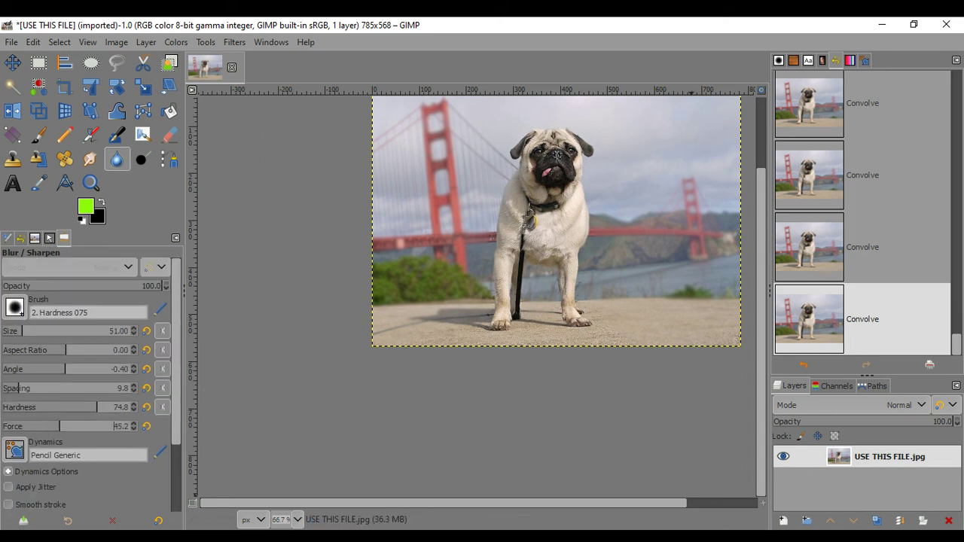